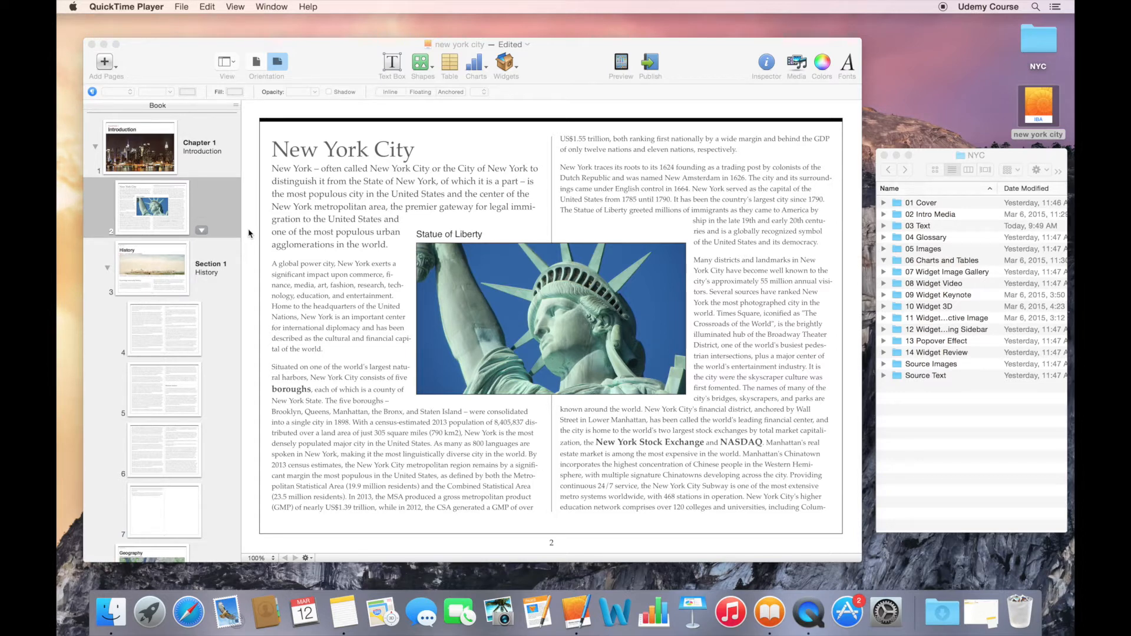
Insert a circle shape on page 4 of the History section, over the gap between the two text columns
left_click(355, 62)
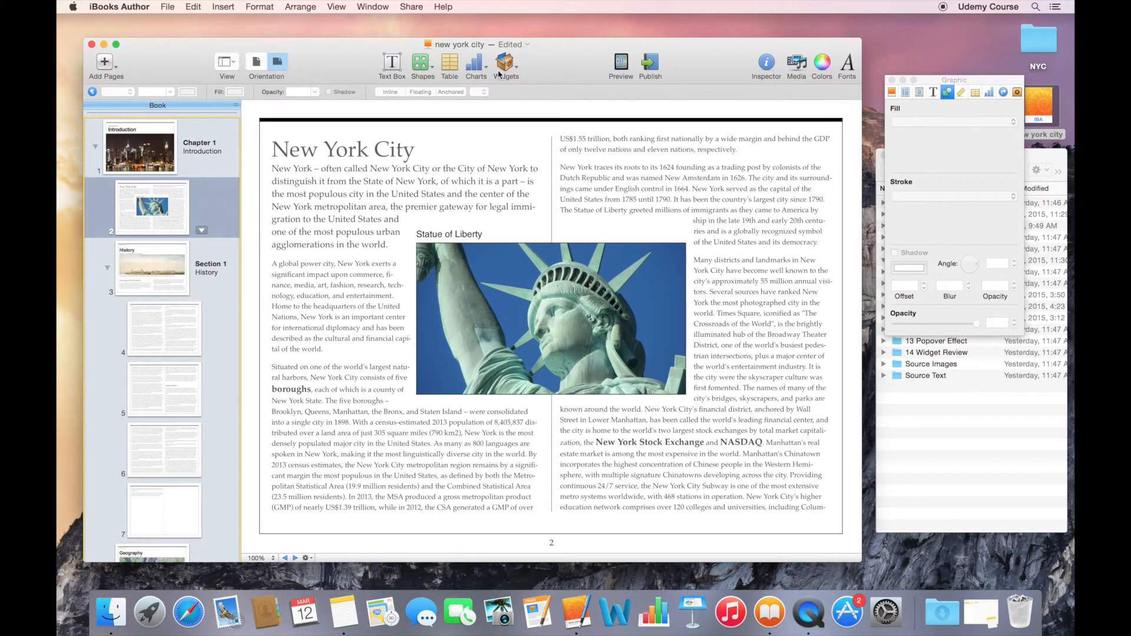
left_click(224, 6)
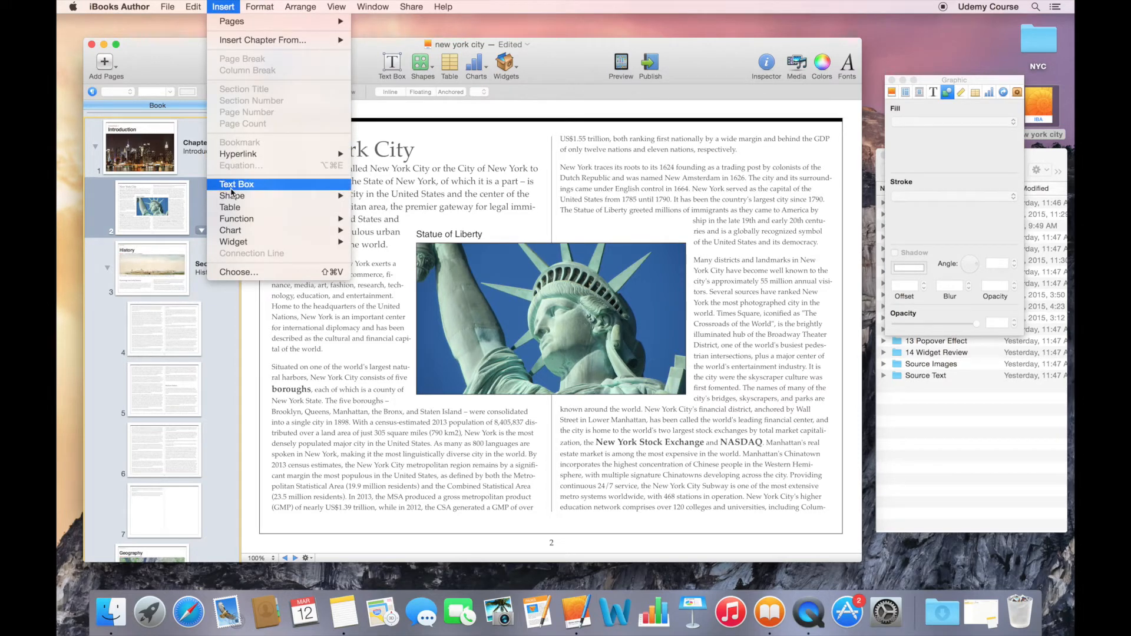
left_click(180, 330)
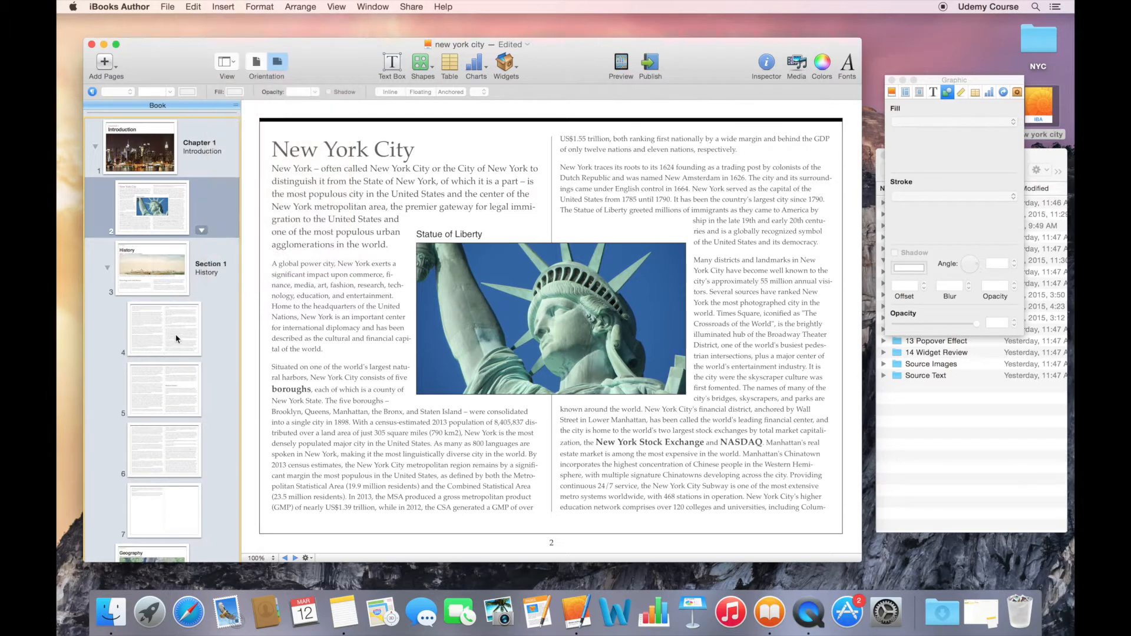
left_click(177, 340)
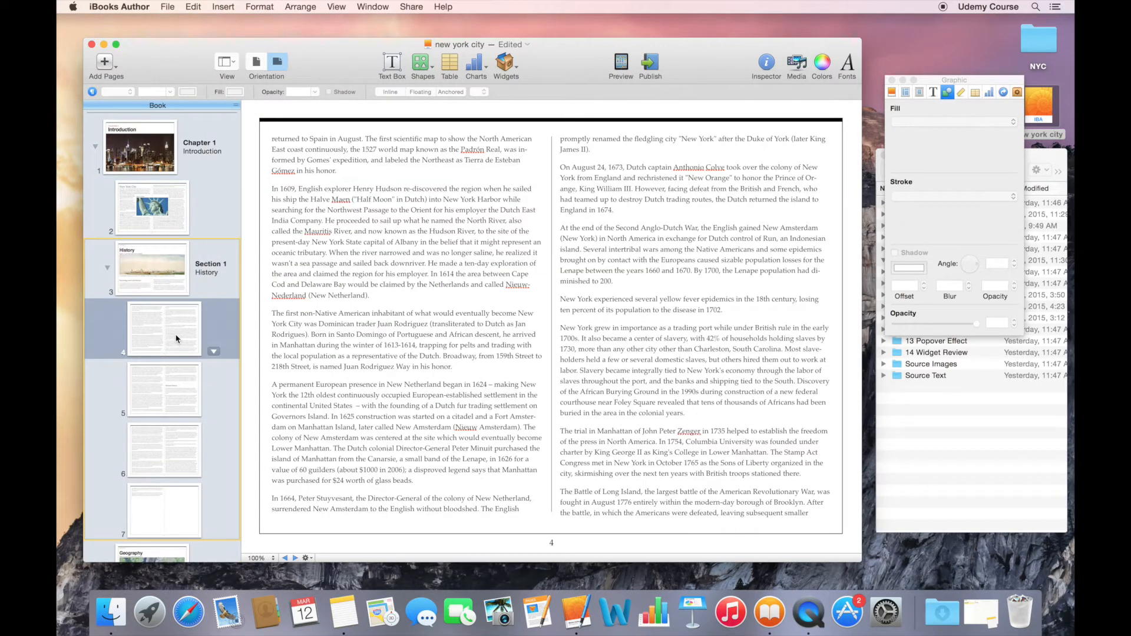
left_click(429, 71)
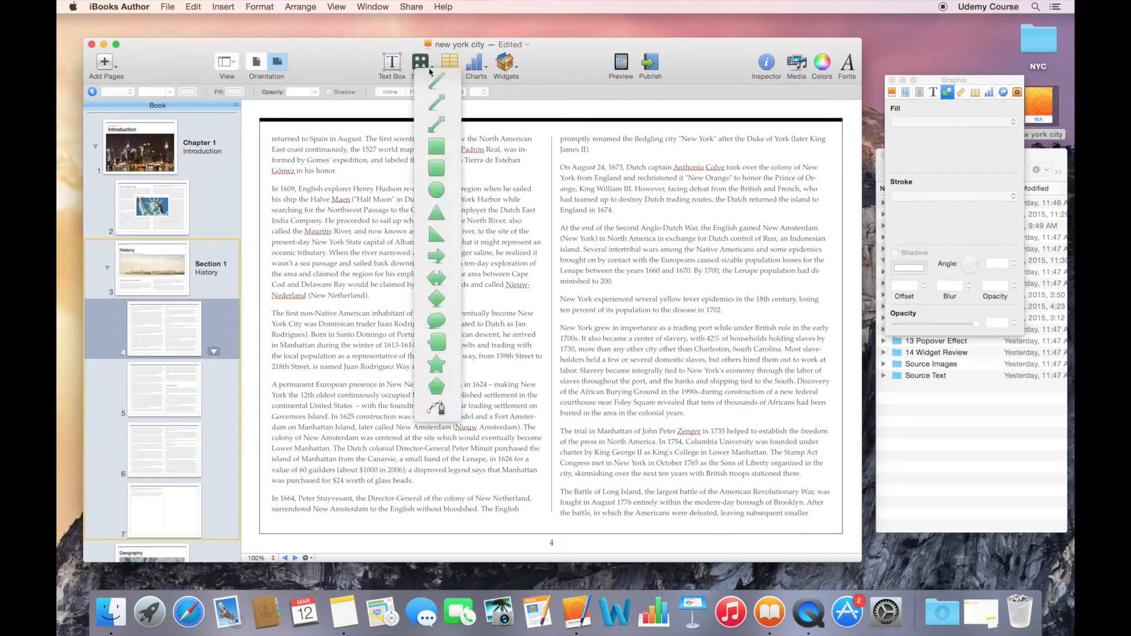
left_click(444, 192)
left_click_drag(581, 357, 653, 429)
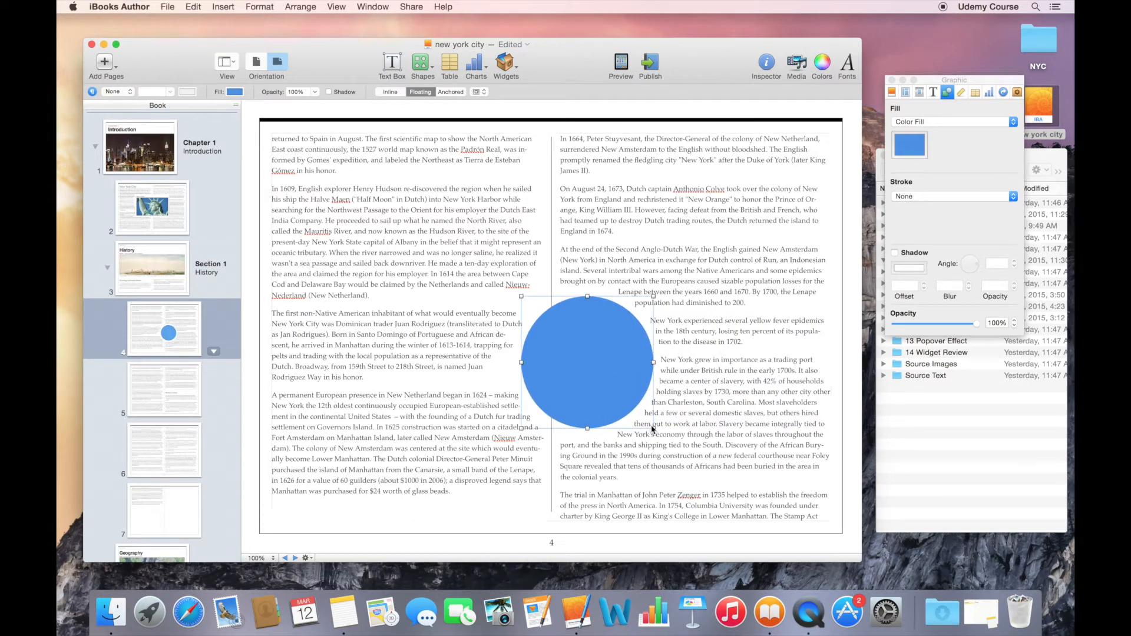
Enlarge the circle and centre it on the page at about x 378 pt, y 243 pt
mouse_move(652, 429)
left_mouse_down()
mouse_move(640, 372)
mouse_move(663, 354)
mouse_move(697, 383)
mouse_move(699, 403)
mouse_move(694, 433)
mouse_move(664, 437)
left_mouse_up()
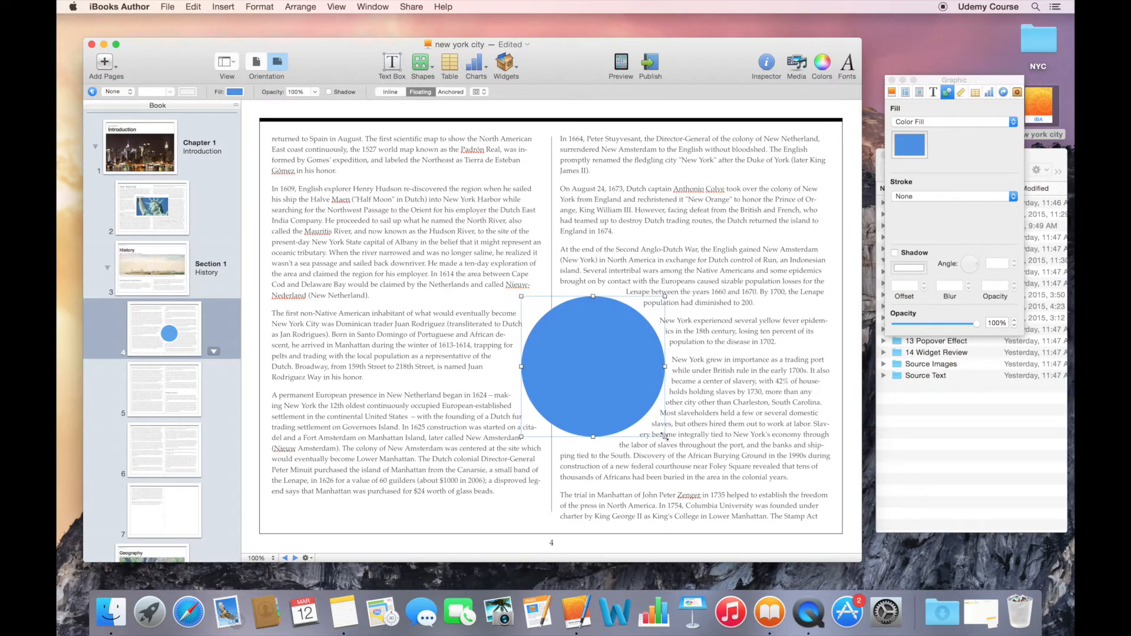
left_click_drag(665, 437, 679, 458)
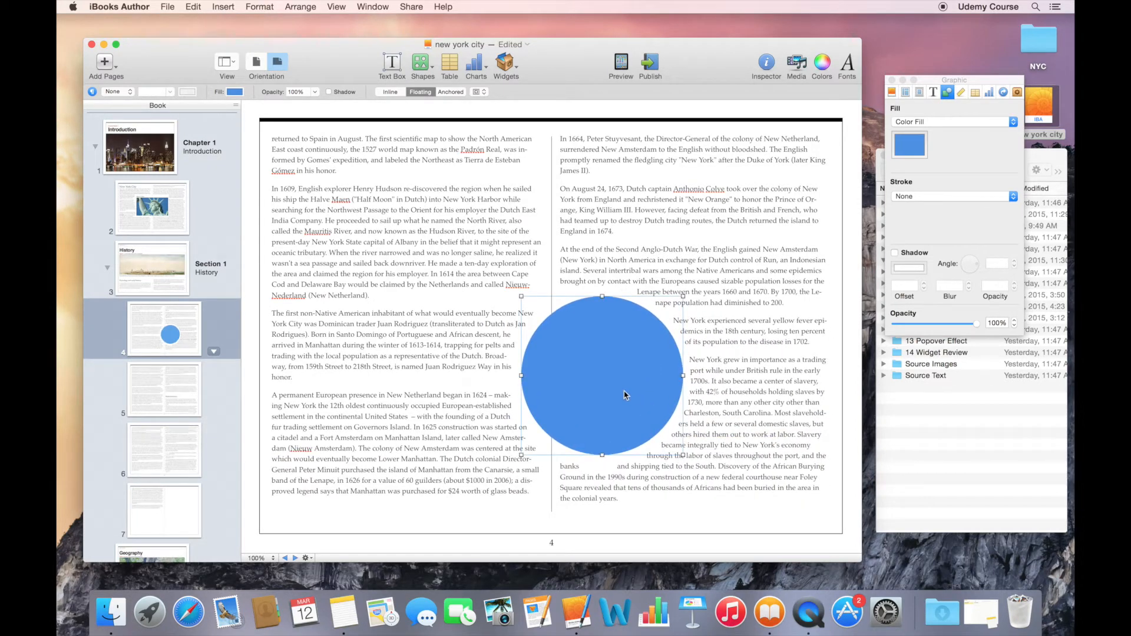
left_click_drag(625, 395, 575, 358)
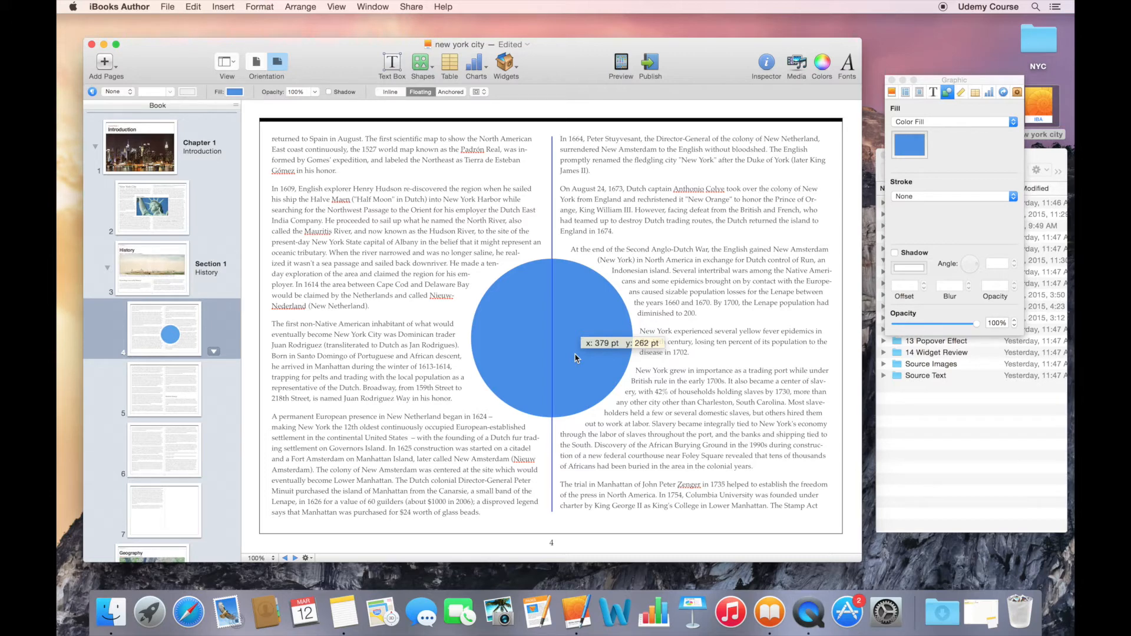
left_click_drag(576, 358, 574, 346)
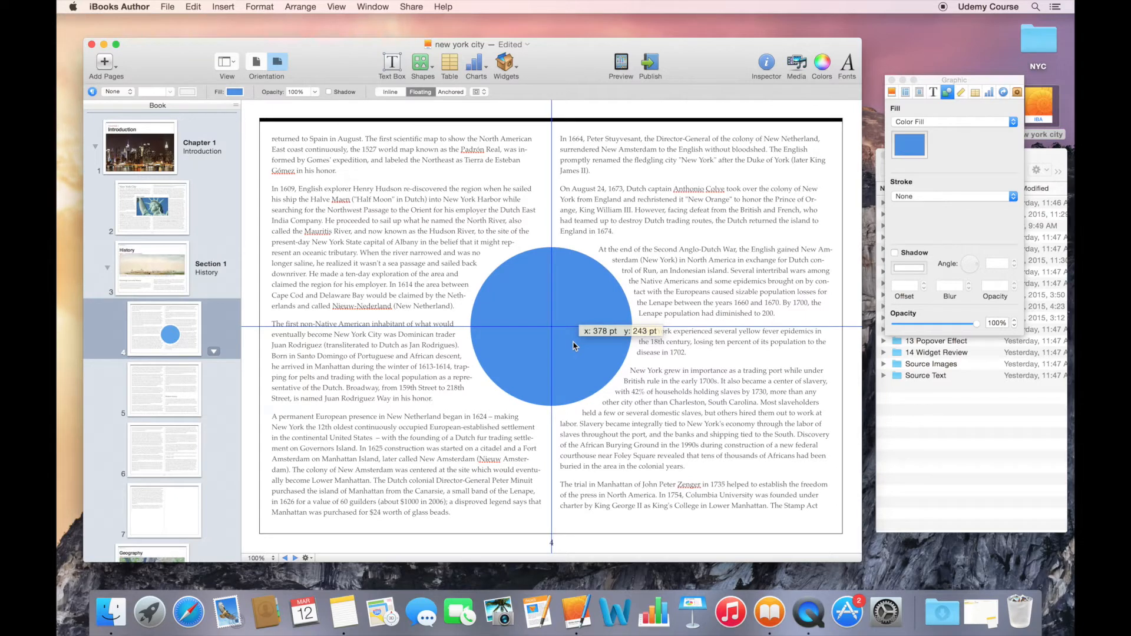
left_click_drag(574, 347, 575, 347)
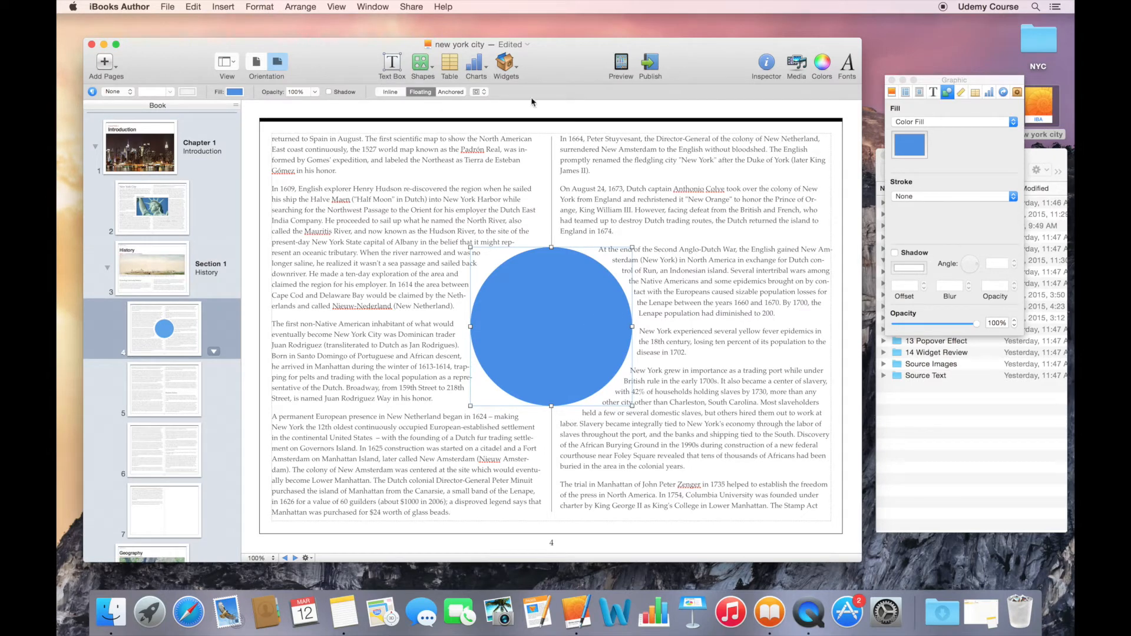
Insert a five-pointed star and place it above the circle, centred between the two text columns
left_click(513, 75)
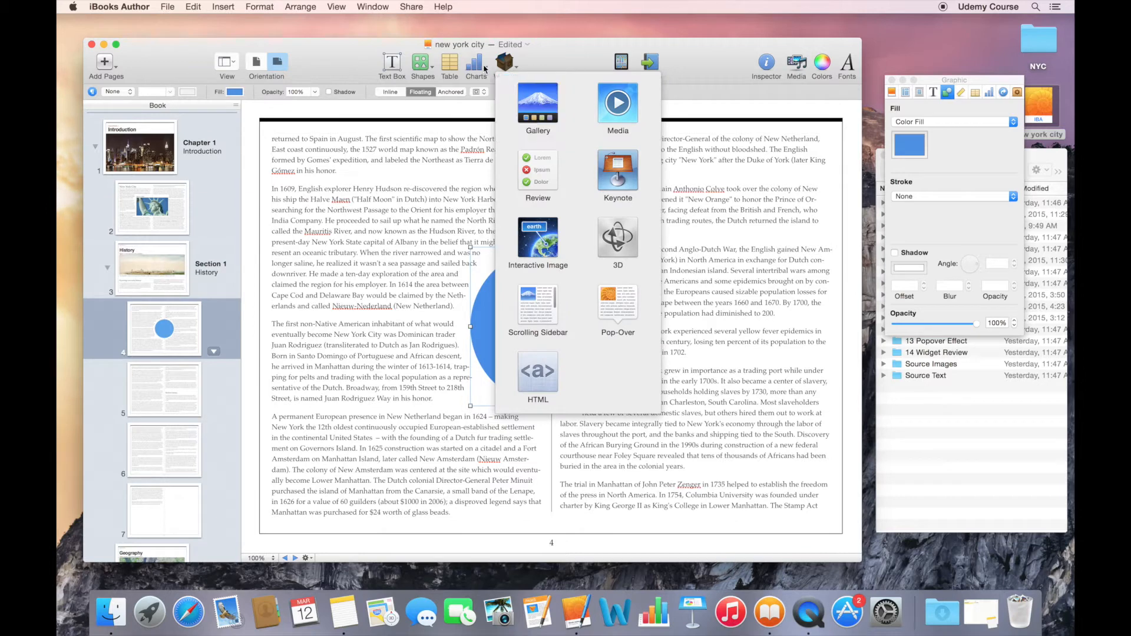
left_click(420, 62)
left_click(446, 365)
left_click_drag(558, 323, 561, 194)
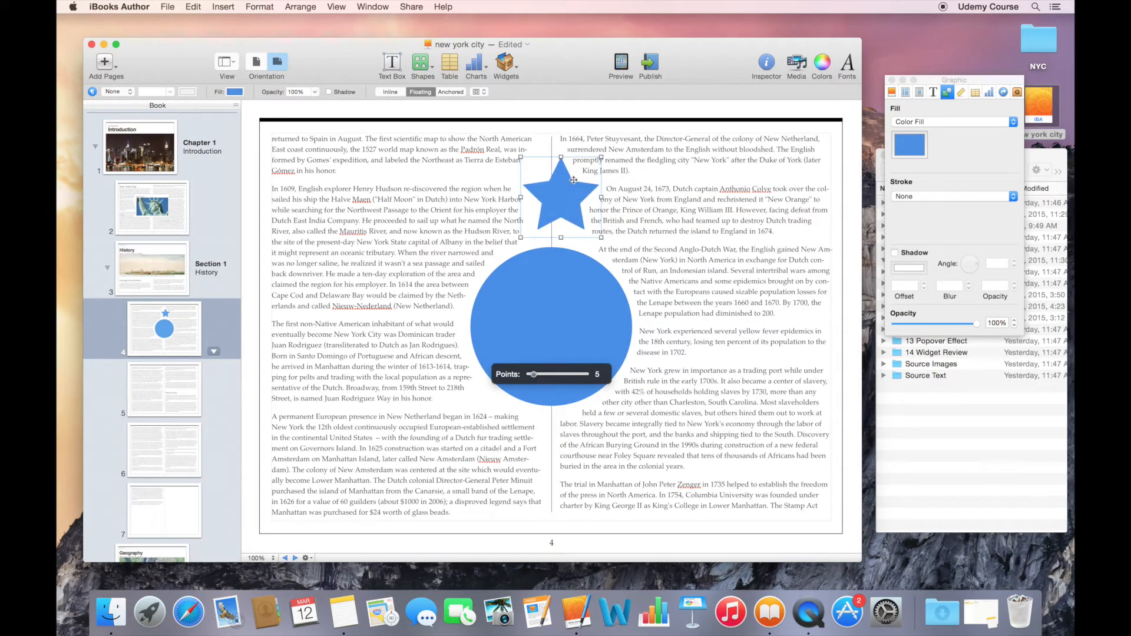
left_click_drag(566, 199, 553, 199)
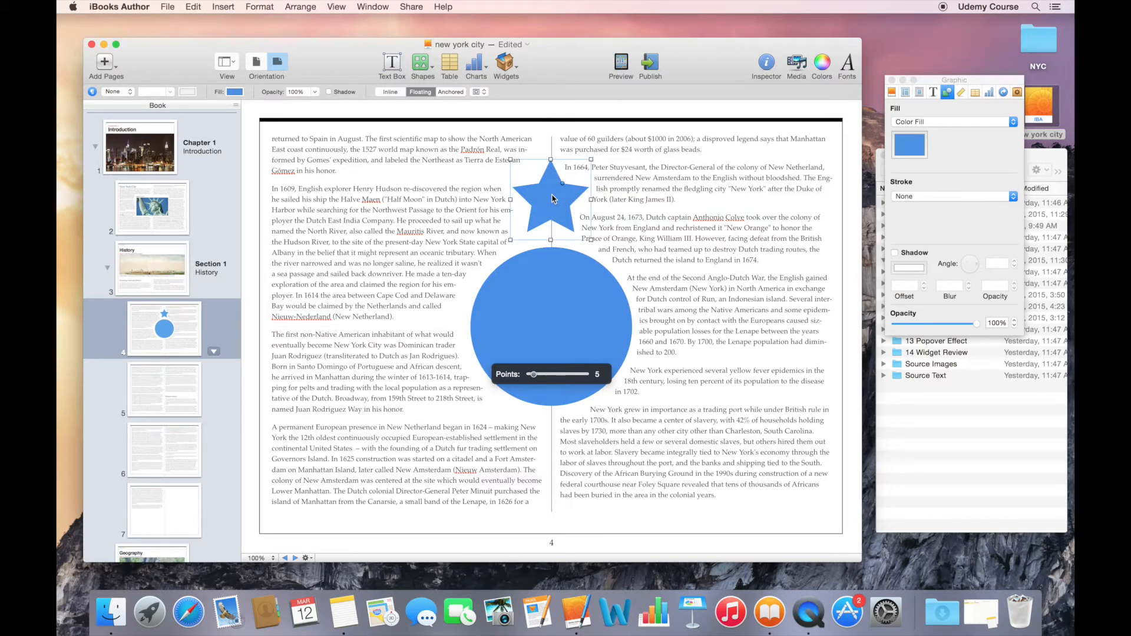
Copy and paste the star, placing the copy centred below the circle at about x 449 pt, y 530 pt
left_click(194, 5)
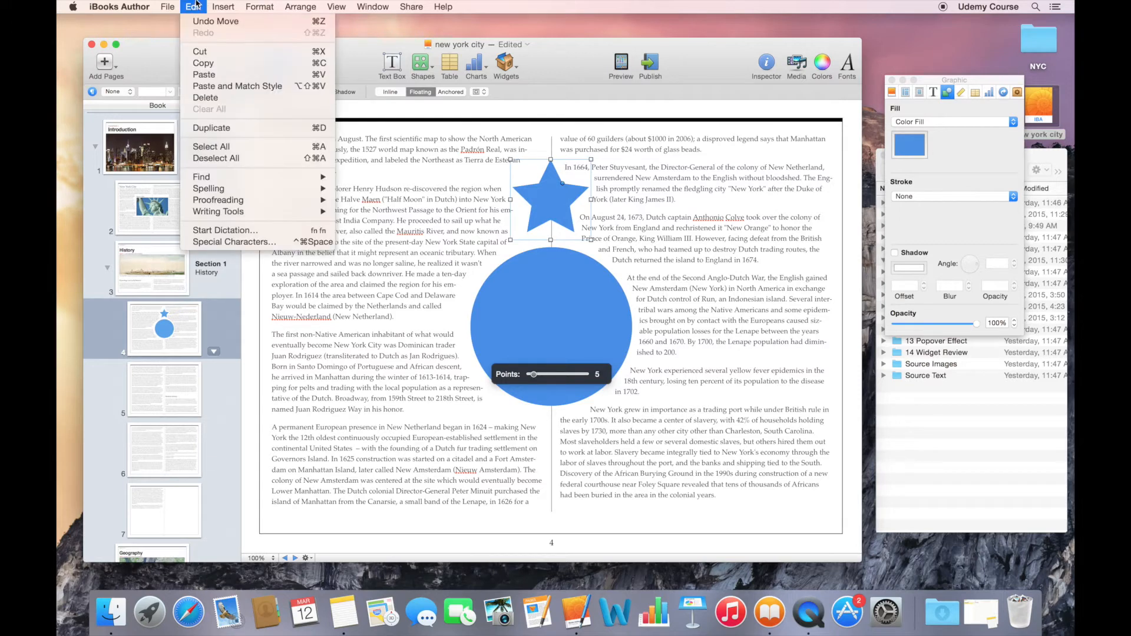
left_click(204, 63)
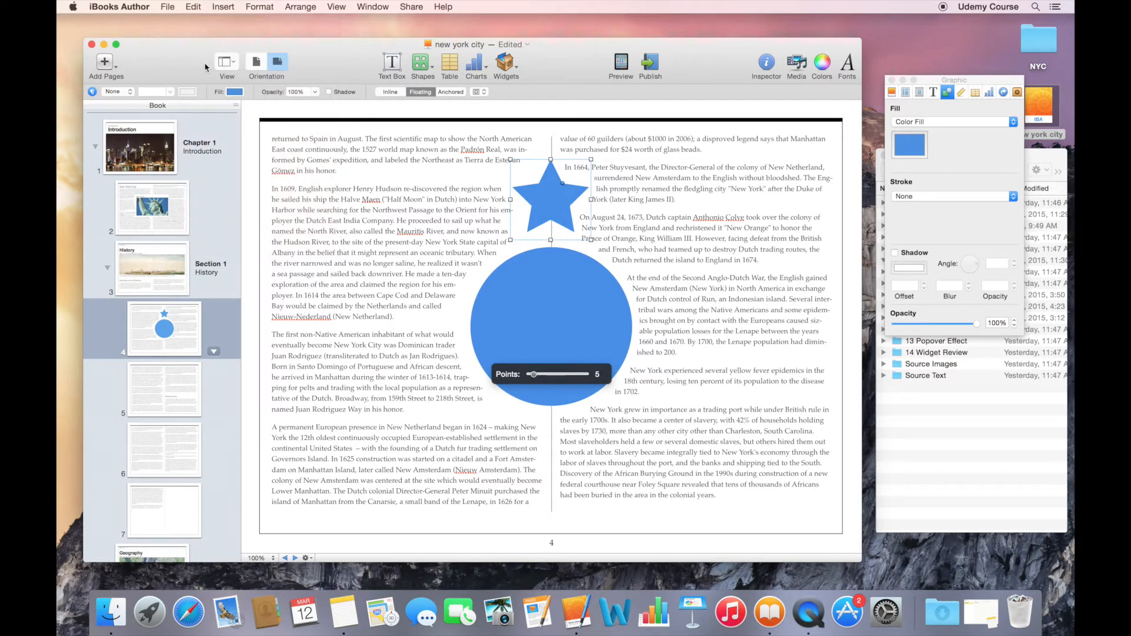
left_click(191, 7)
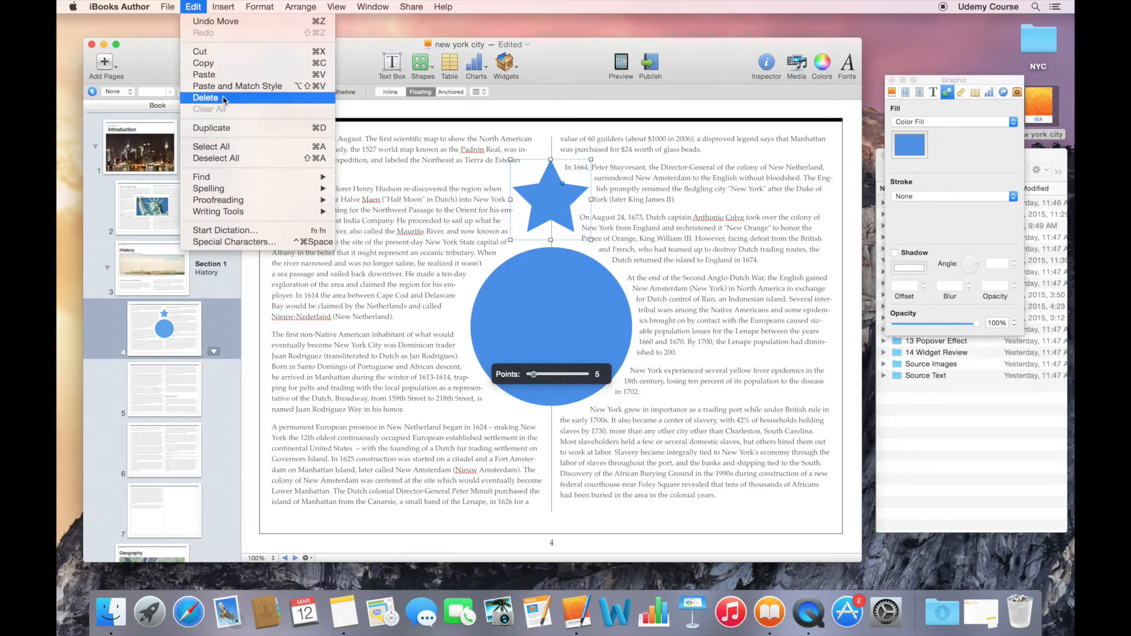
left_click(223, 76)
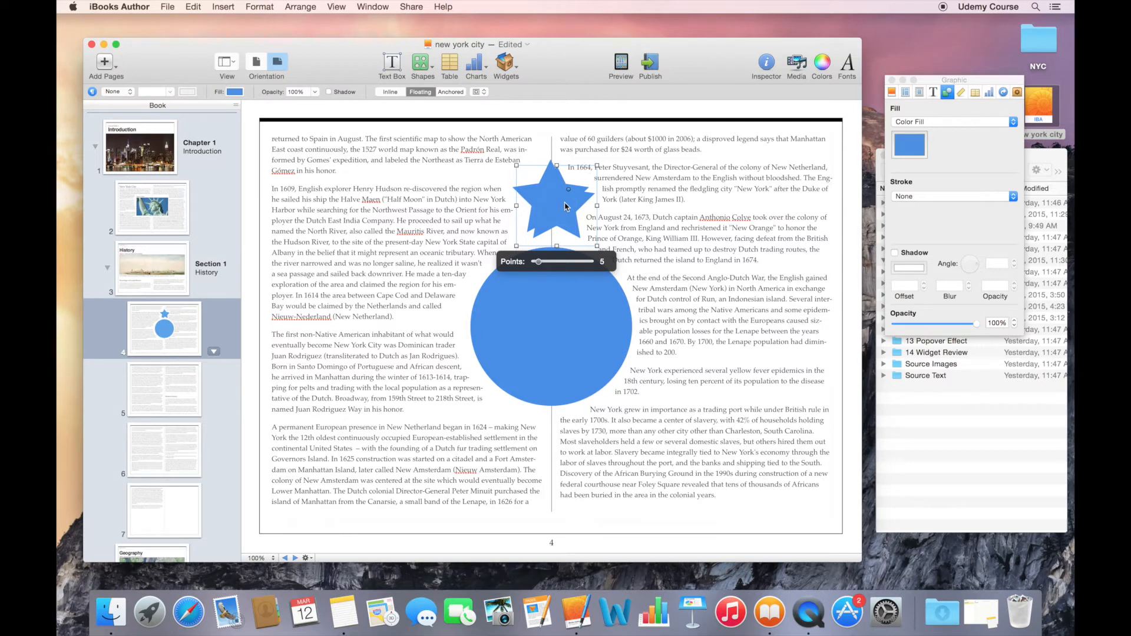
left_click_drag(564, 206, 563, 463)
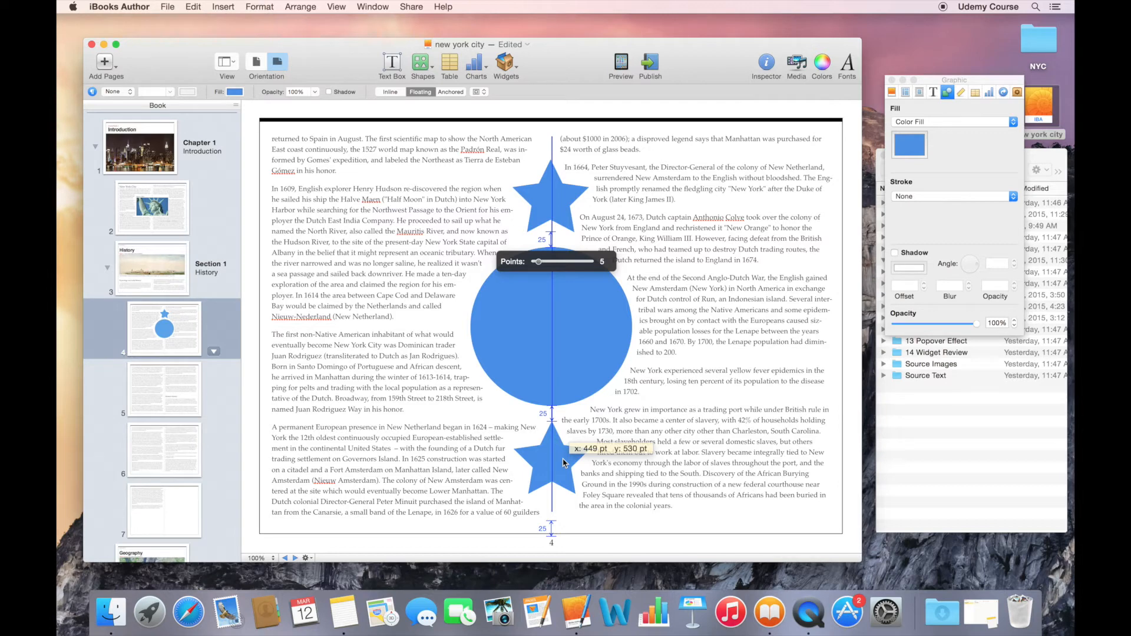
left_click_drag(562, 463, 562, 462)
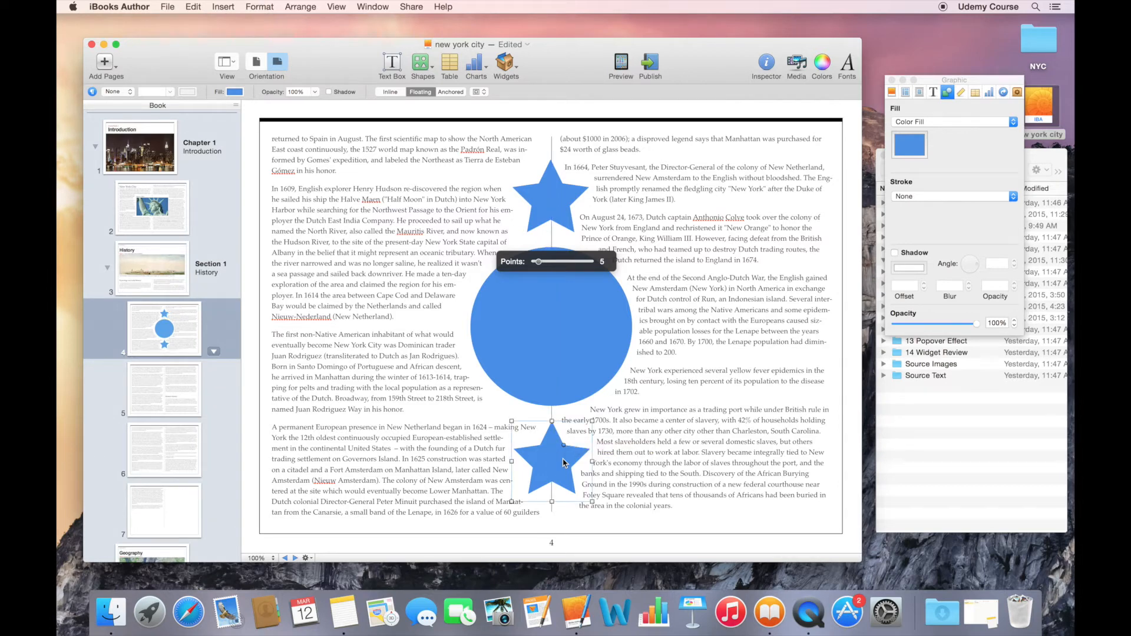
Turn off text wrap for the circle and both stars together, and lower their opacity to 40%
left_click(561, 372, "shift")
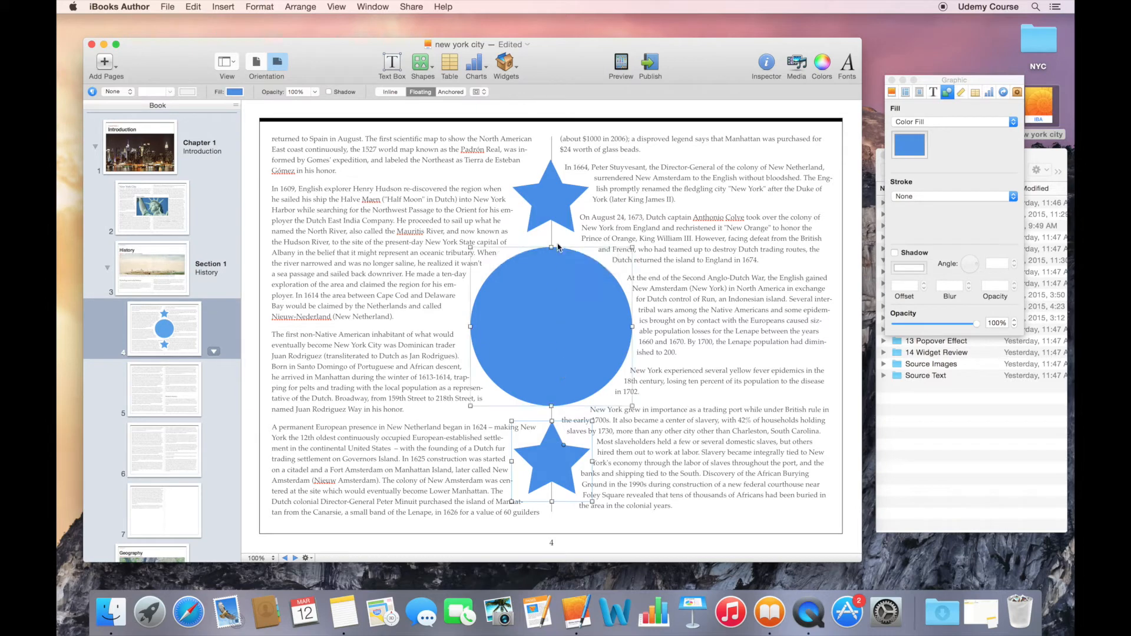
left_click(554, 198, "shift")
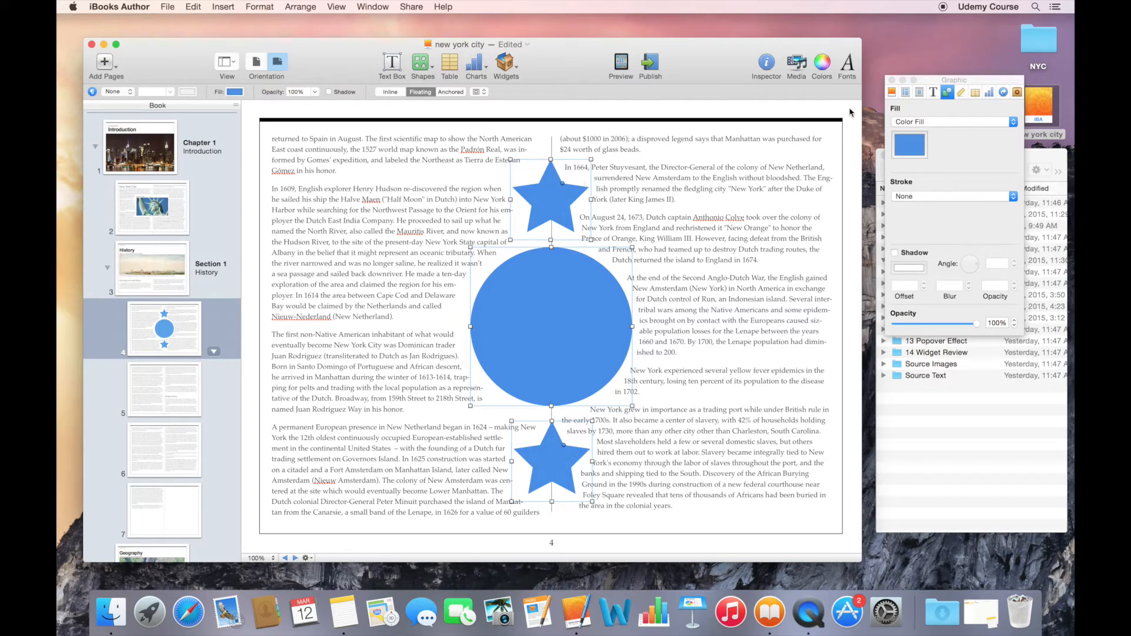
left_click(919, 91)
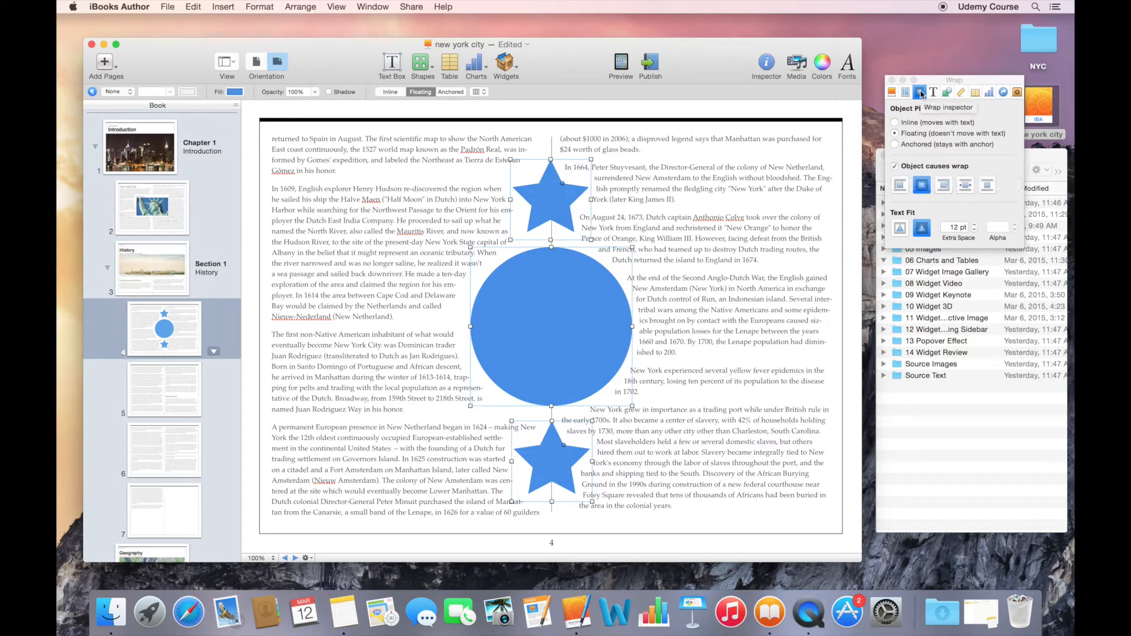
left_click(896, 169)
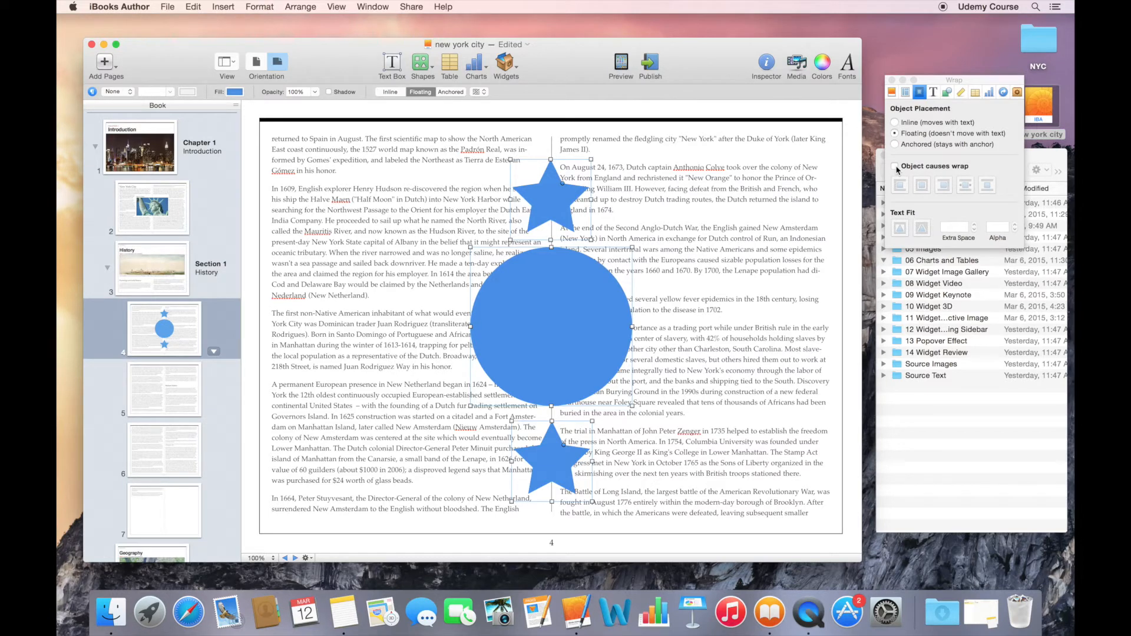
left_click(946, 93)
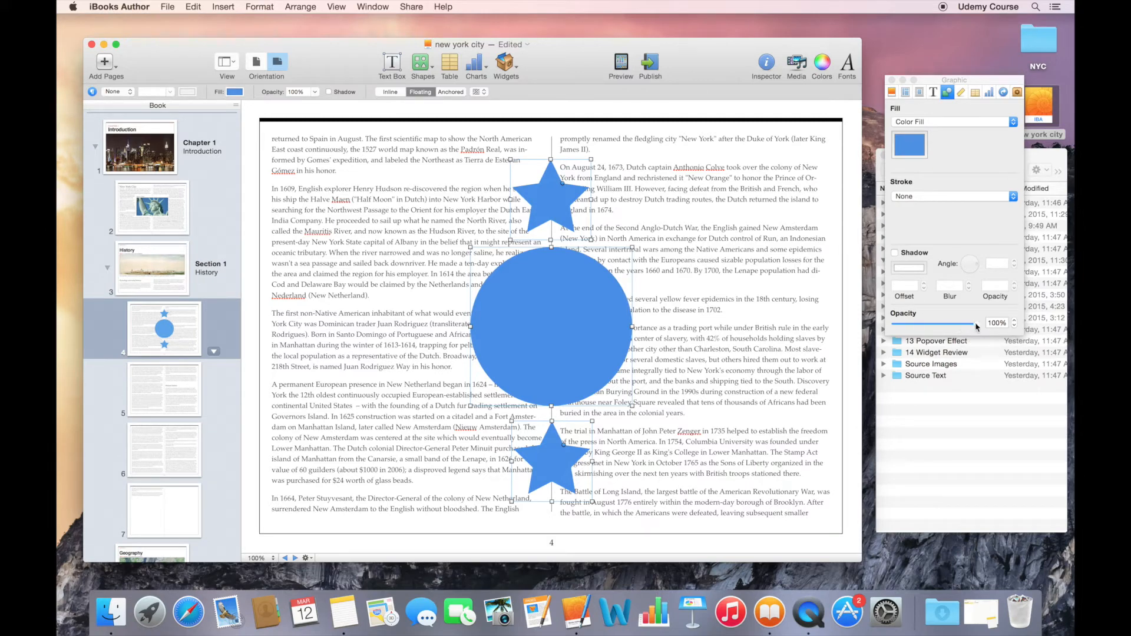
left_click_drag(976, 325, 928, 332)
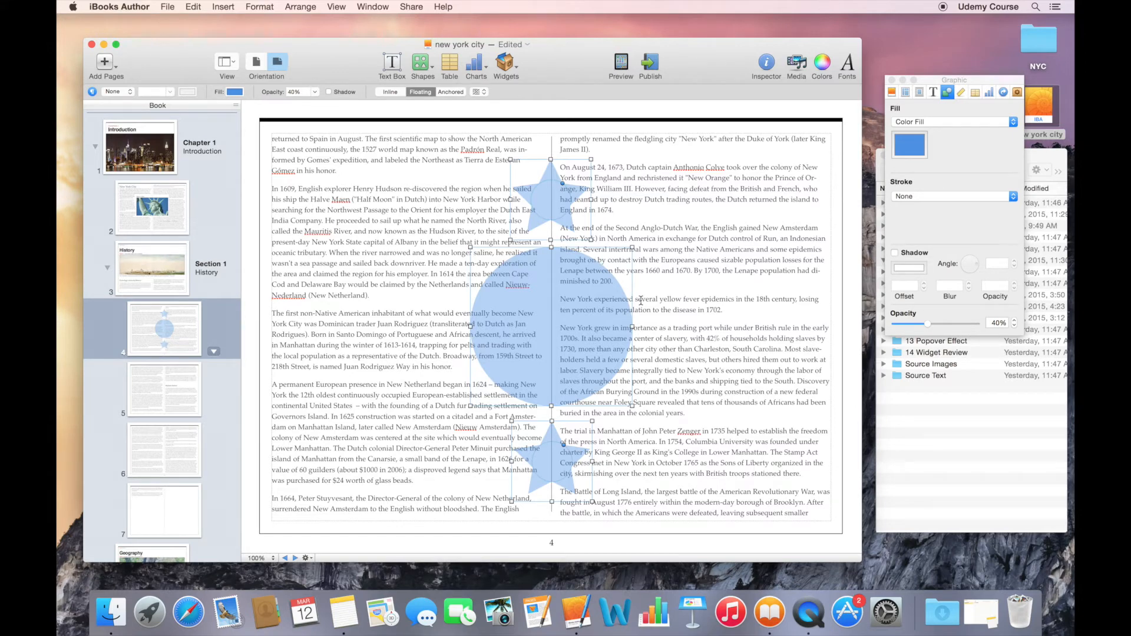
Send the circle and both stars to the back and group them into one object
left_click(312, 6)
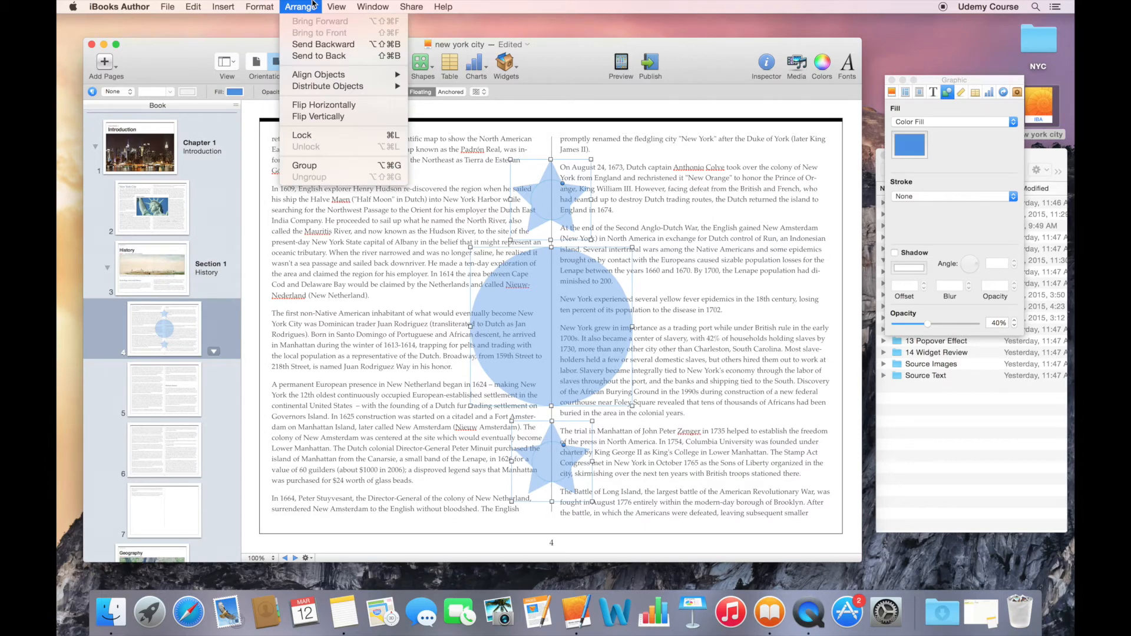
left_click(325, 57)
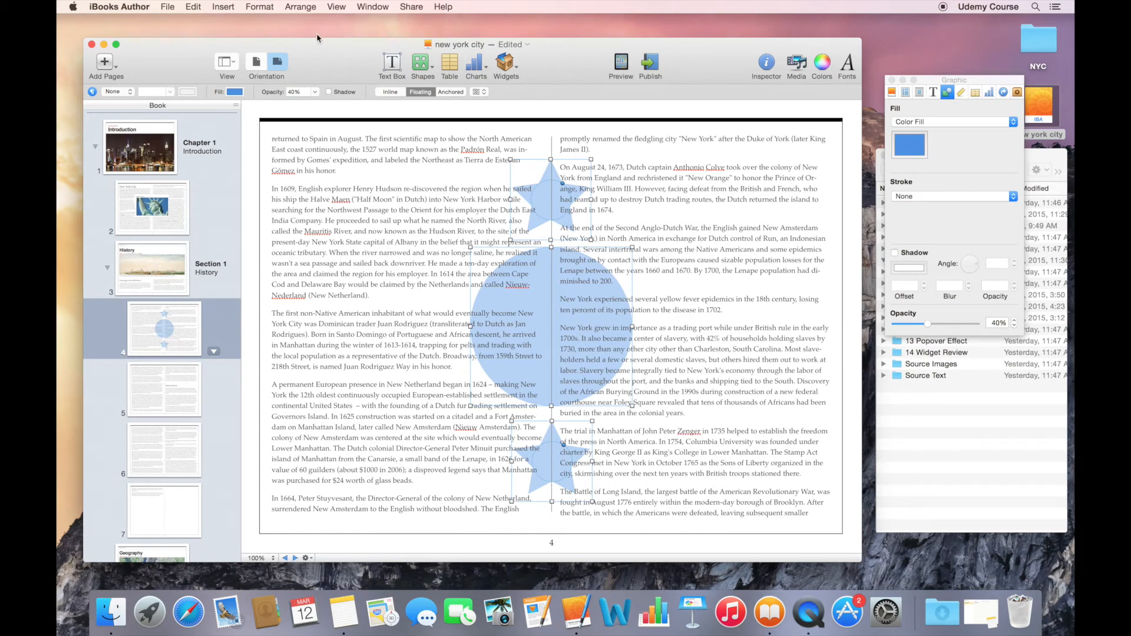
left_click(303, 6)
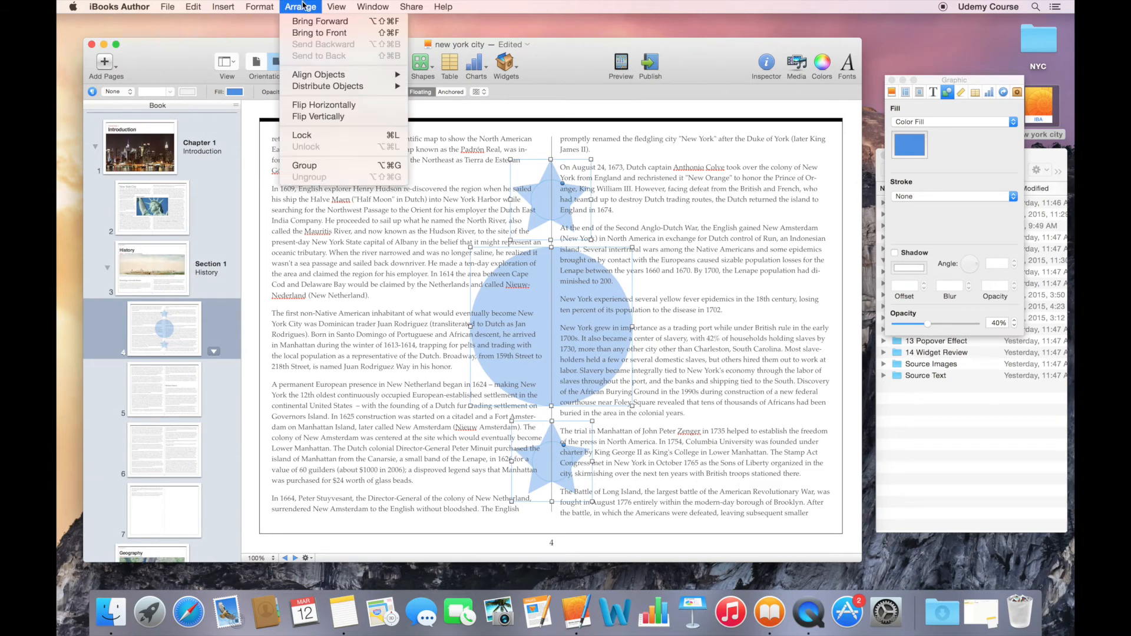
left_click(325, 170)
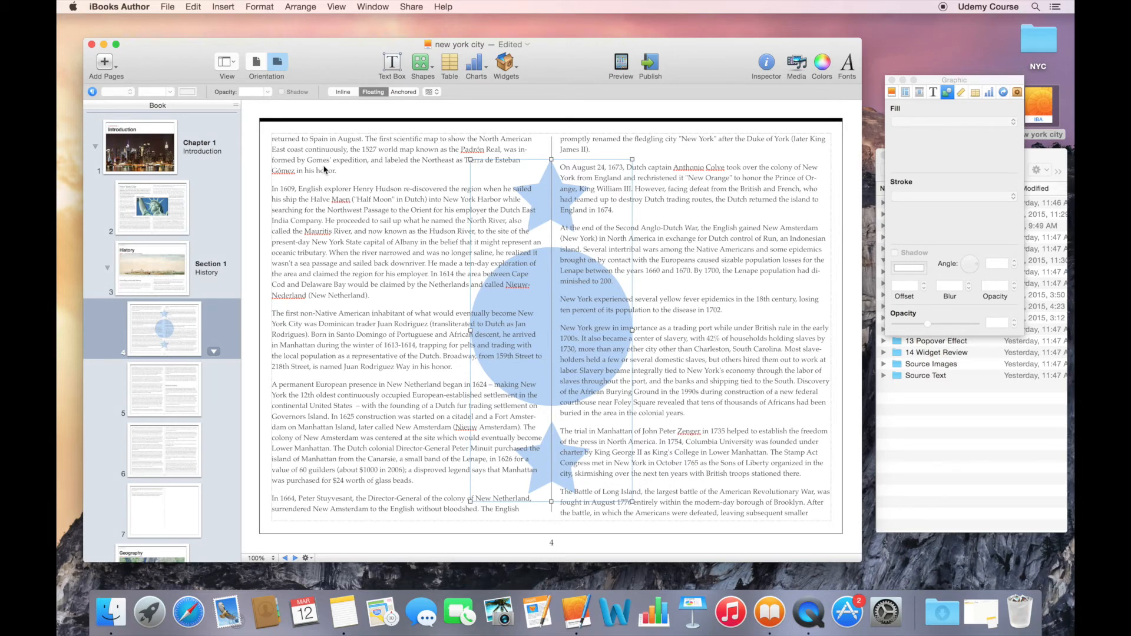
Lock the grouped shapes in place and unlock them again
left_click(309, 5)
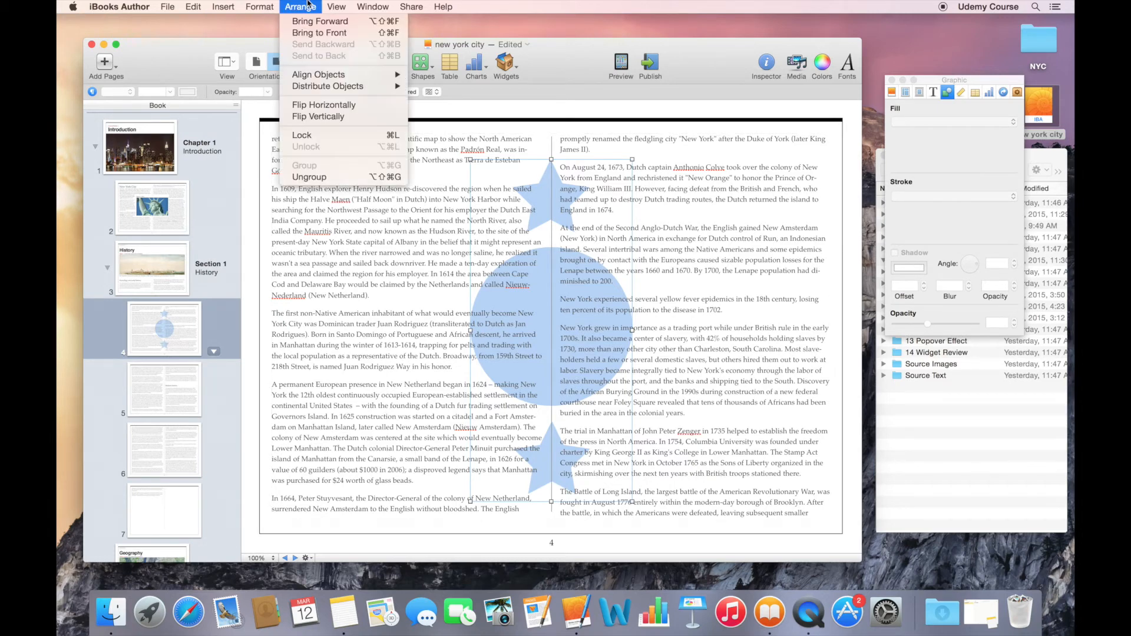
left_click(328, 139)
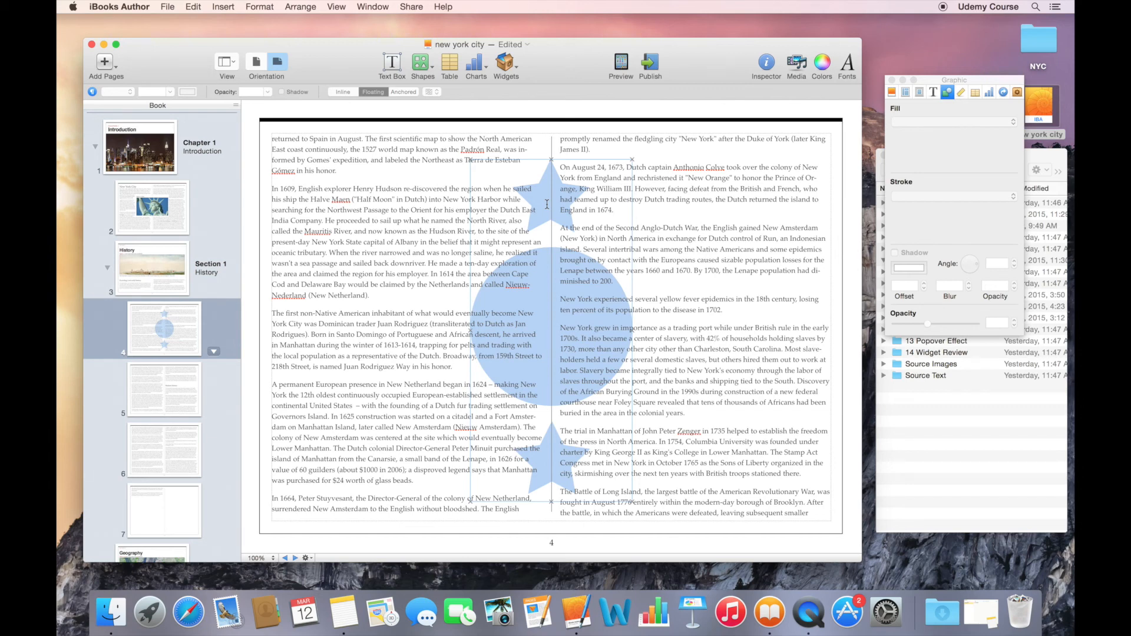
left_click(314, 6)
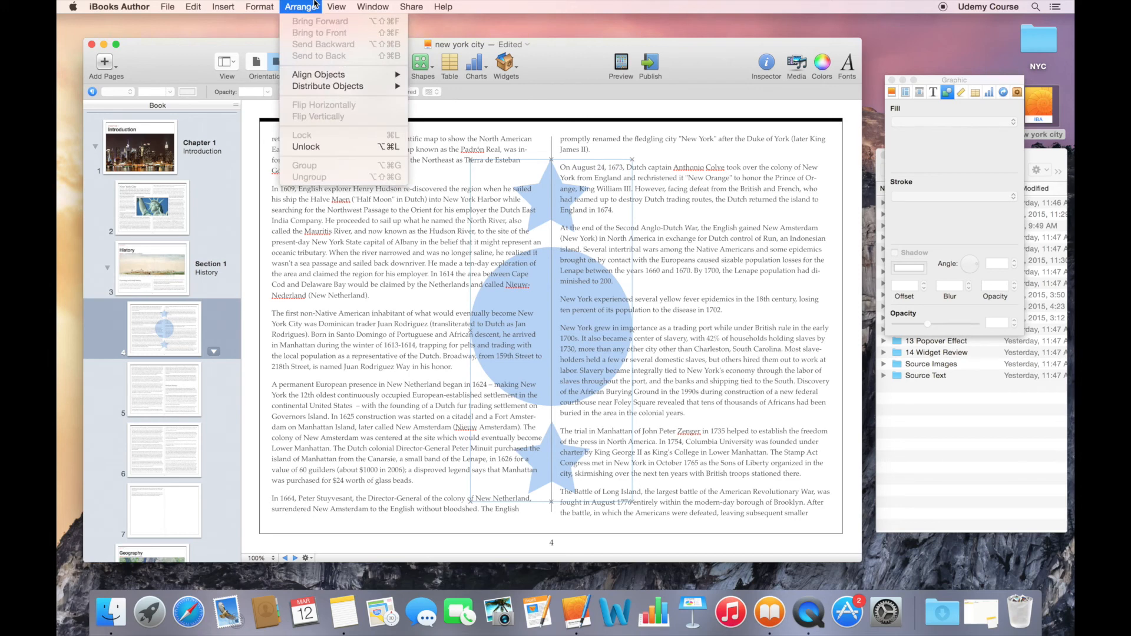
left_click(319, 146)
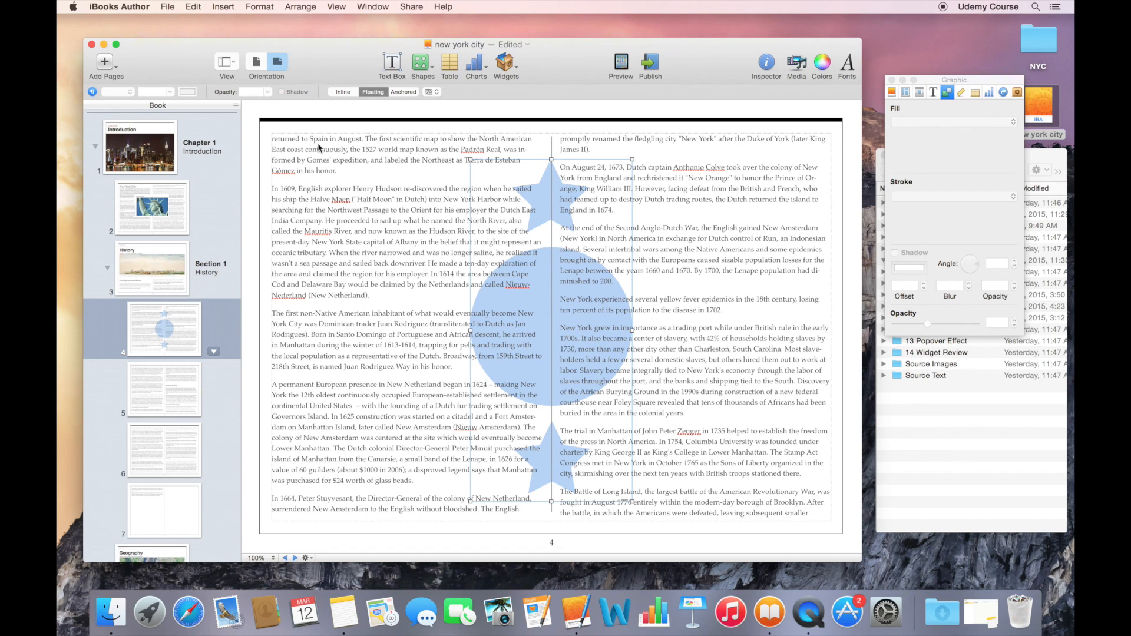
left_click(299, 6)
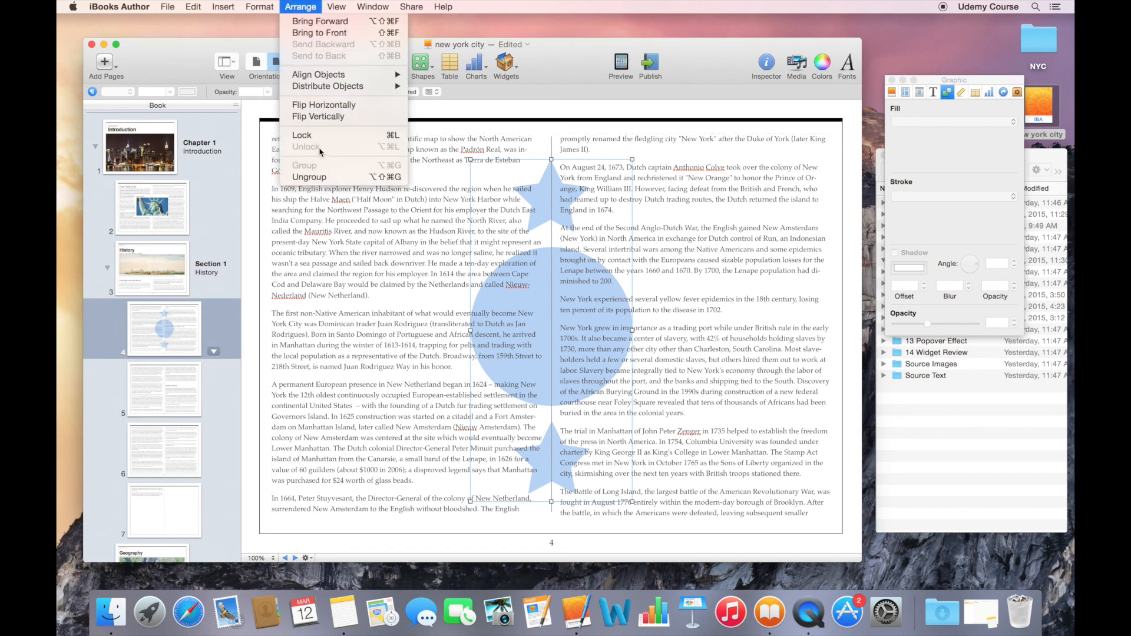
left_click(287, 6)
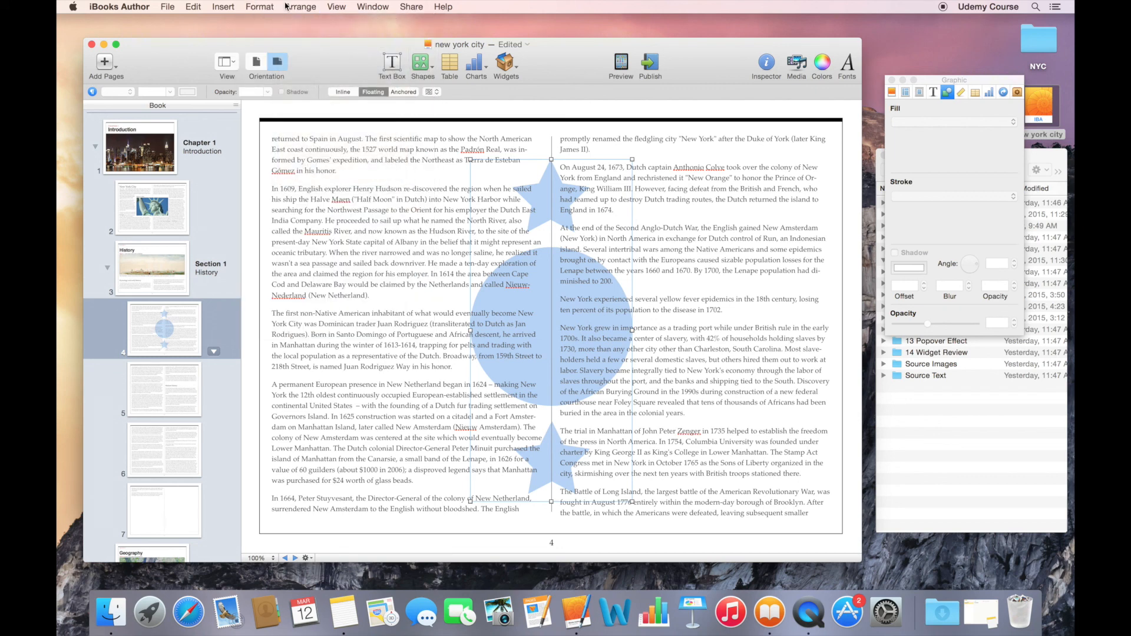